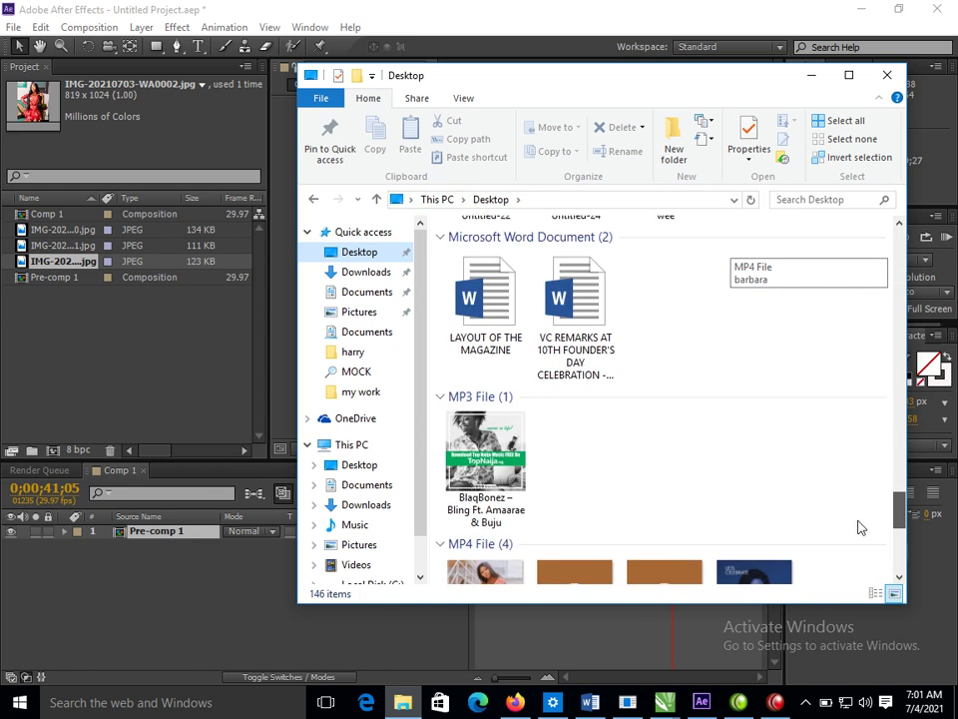
Step: Import the BlaqBonez – Bling MP3 from the Desktop and mixkit-transition-flying-swoosh-3161 from Downloads into the project
{"action": "left_click", "coordinate": [475, 462]}
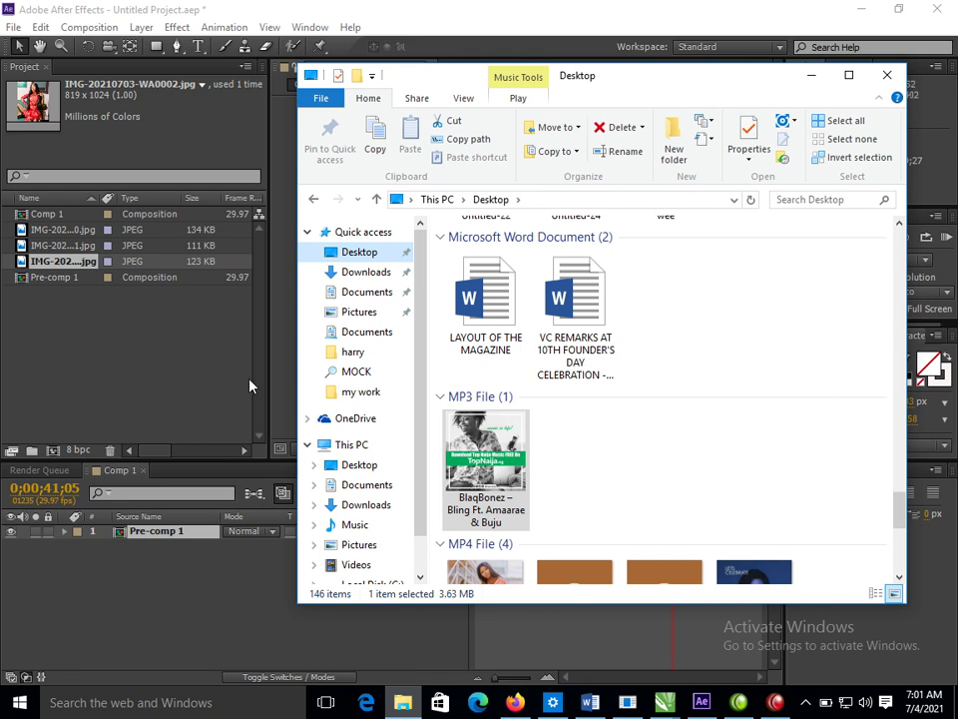
{"action": "left_click_drag", "start_coordinate": [486, 464], "coordinate": [142, 339]}
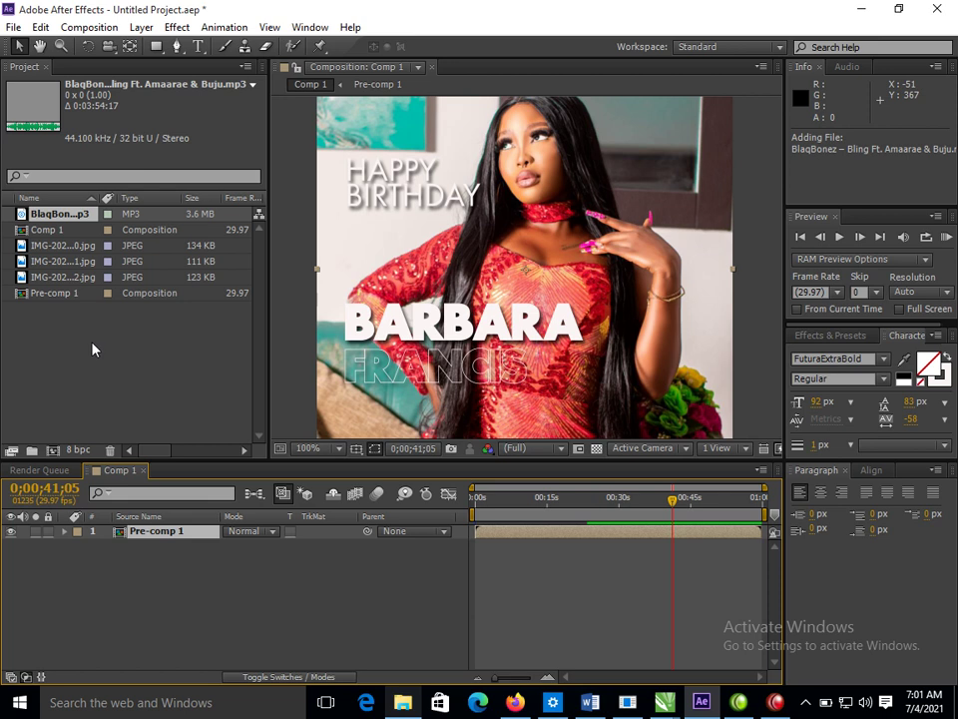
{"action": "left_click", "coordinate": [401, 704]}
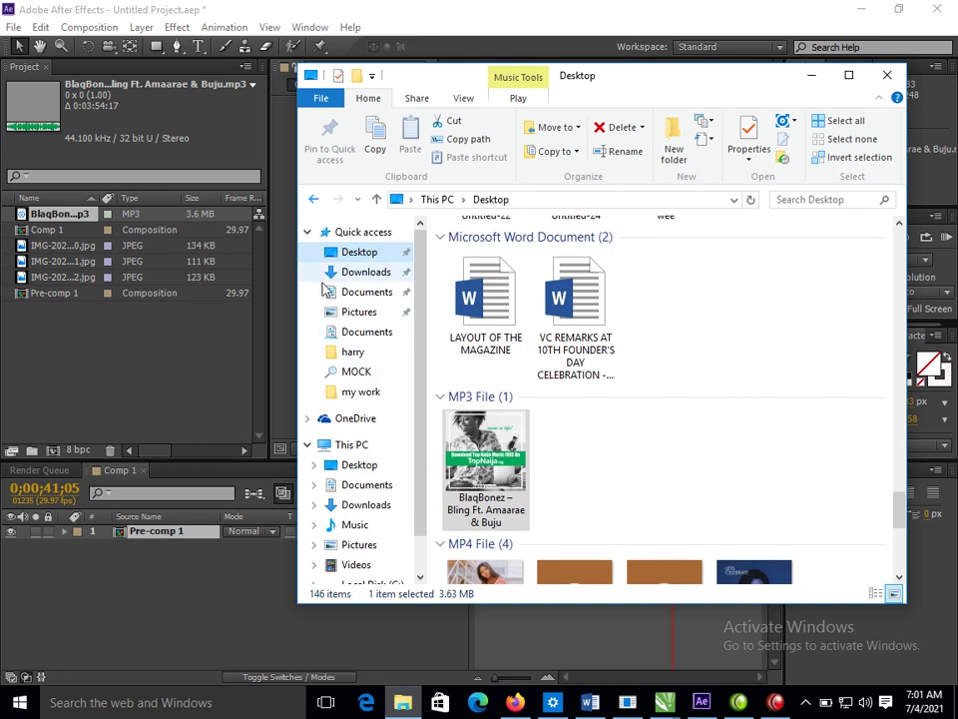
{"action": "left_click", "coordinate": [364, 272]}
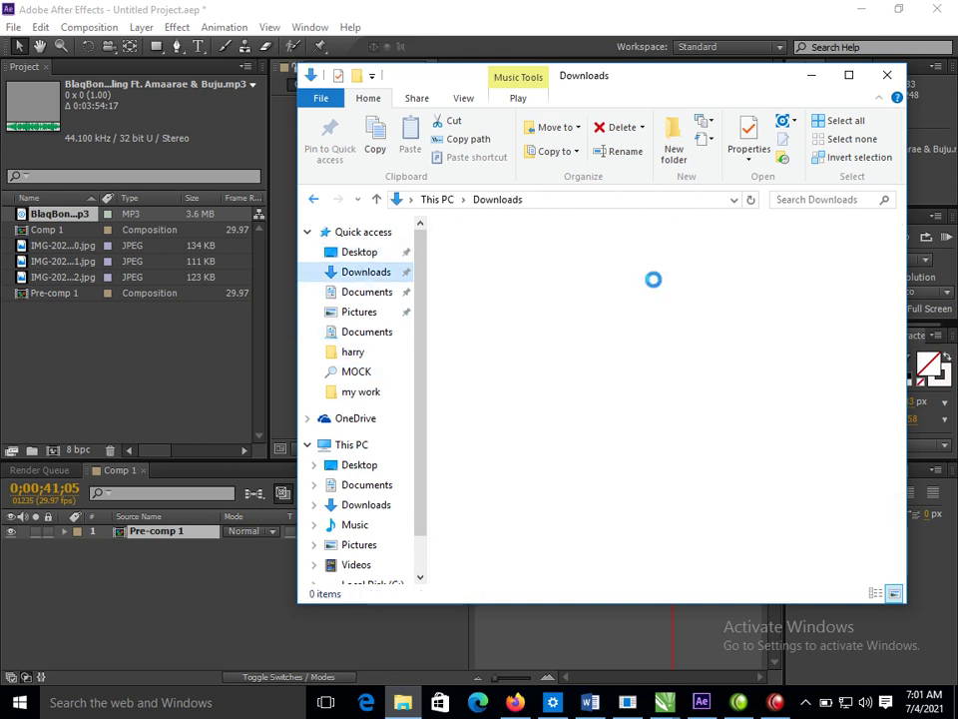
{"action": "left_click_drag", "start_coordinate": [897, 244], "coordinate": [899, 317]}
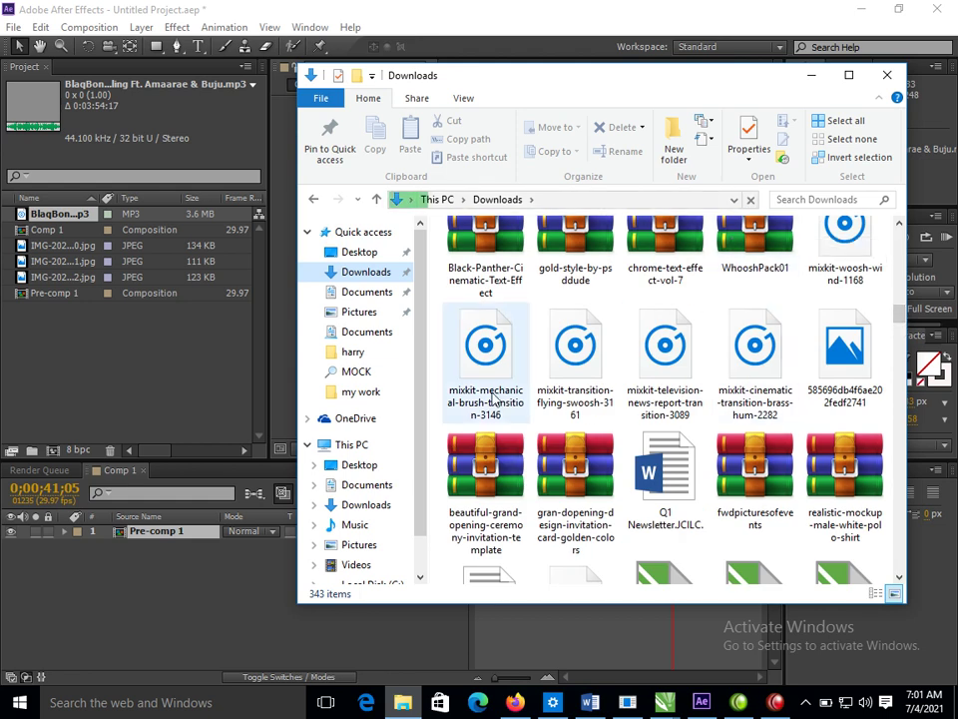
{"action": "left_click", "coordinate": [584, 370]}
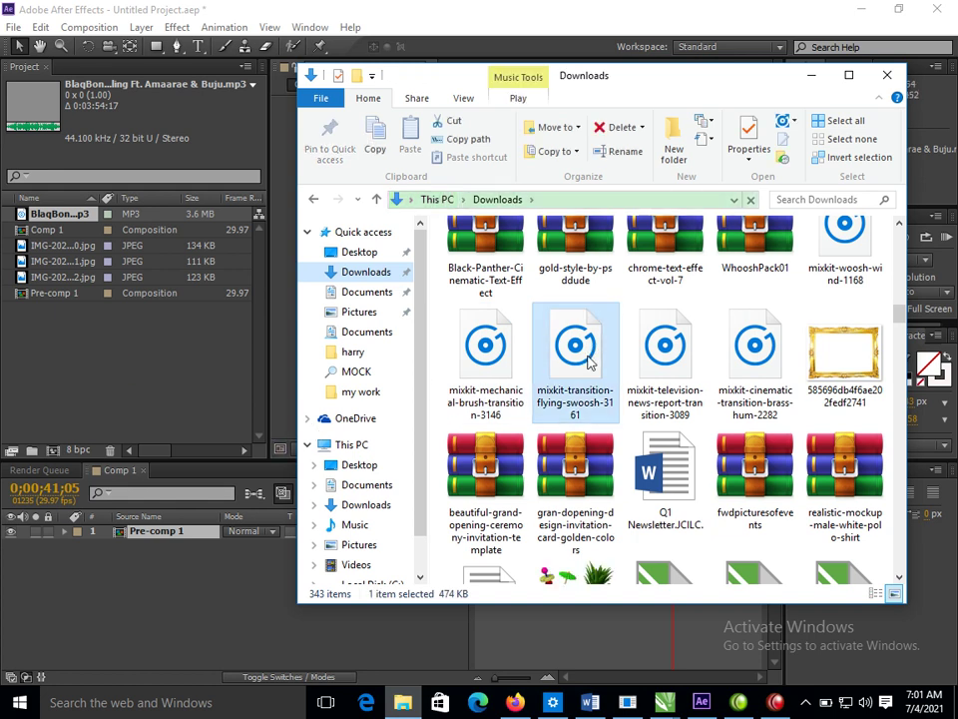
{"action": "left_click_drag", "start_coordinate": [574, 355], "coordinate": [118, 349]}
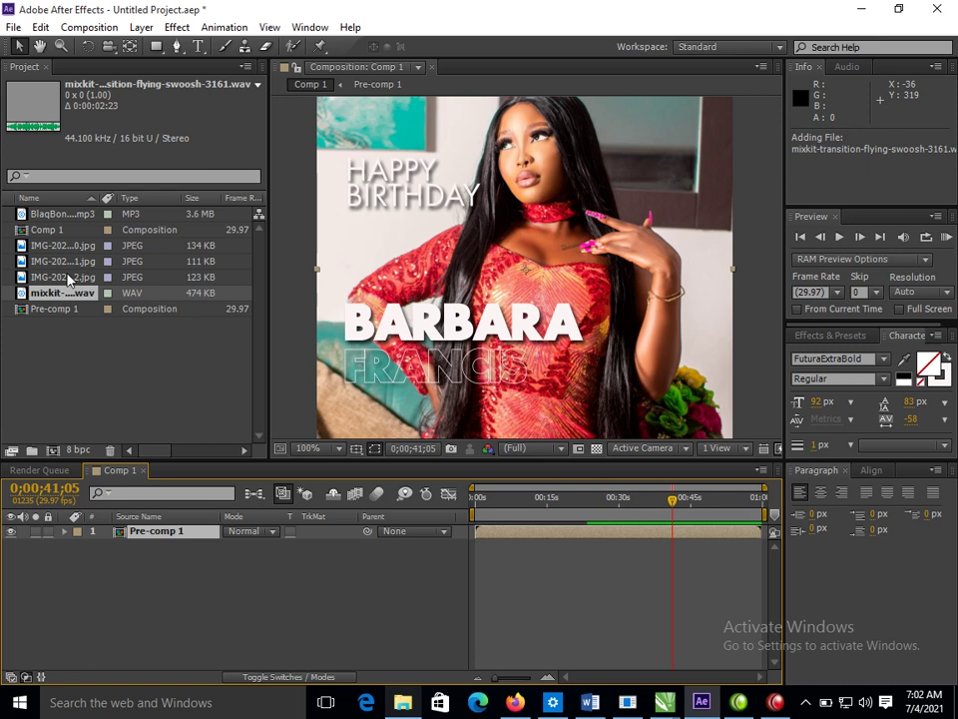
Step: Add the song and swoosh audio files to Comp 1 below Pre-comp 1, with the song as the lowest layer
{"action": "left_click", "coordinate": [52, 216], "text": "ctrl"}
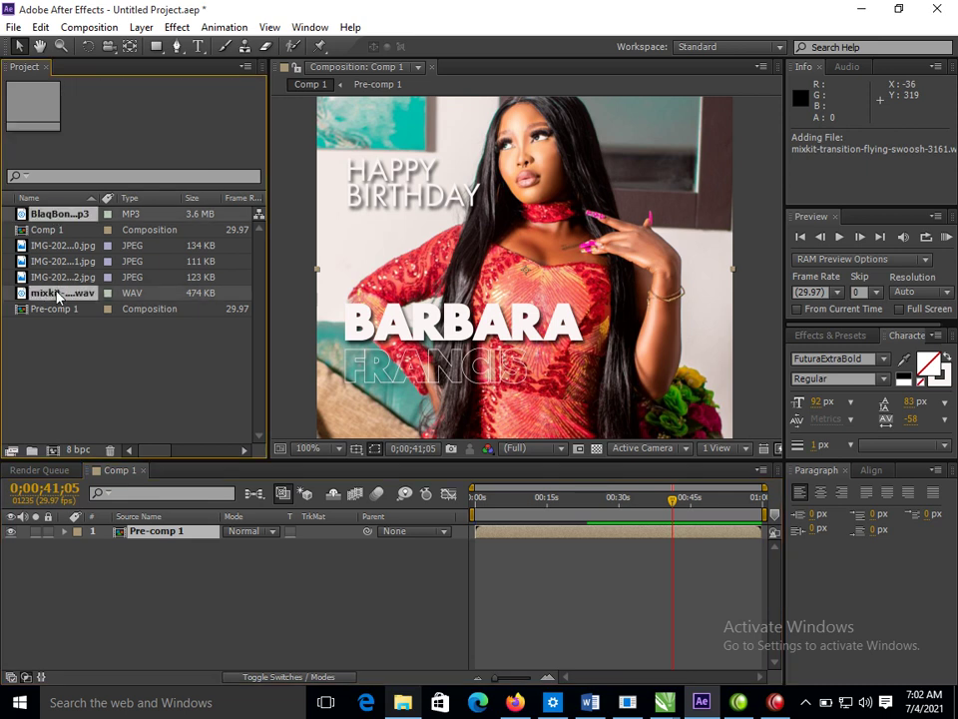
{"action": "left_click_drag", "start_coordinate": [57, 225], "coordinate": [134, 544]}
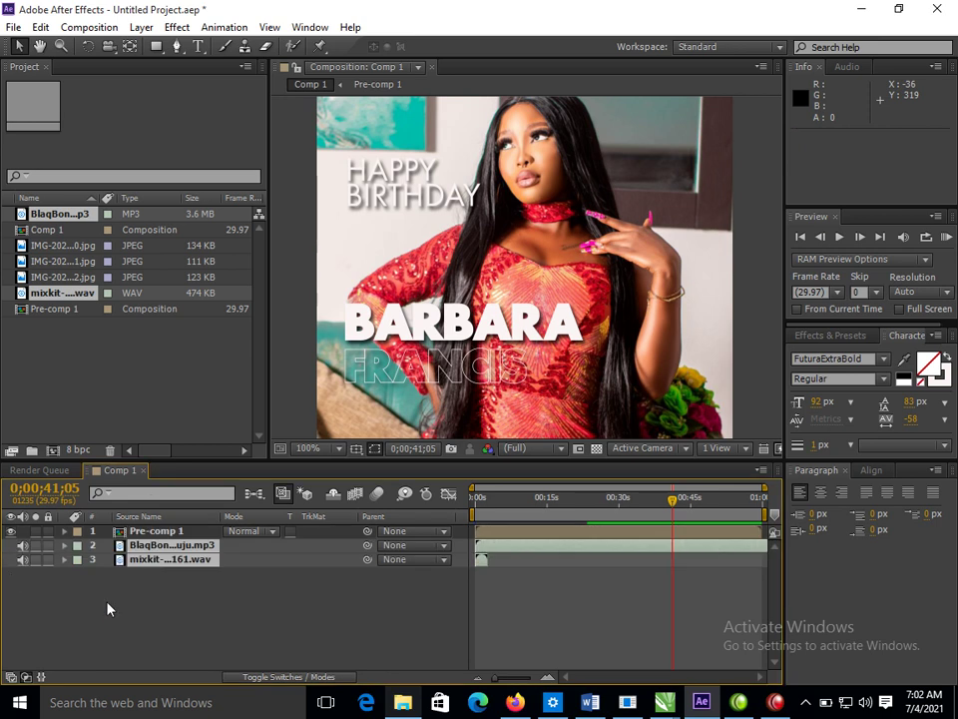
{"action": "left_click", "coordinate": [211, 566]}
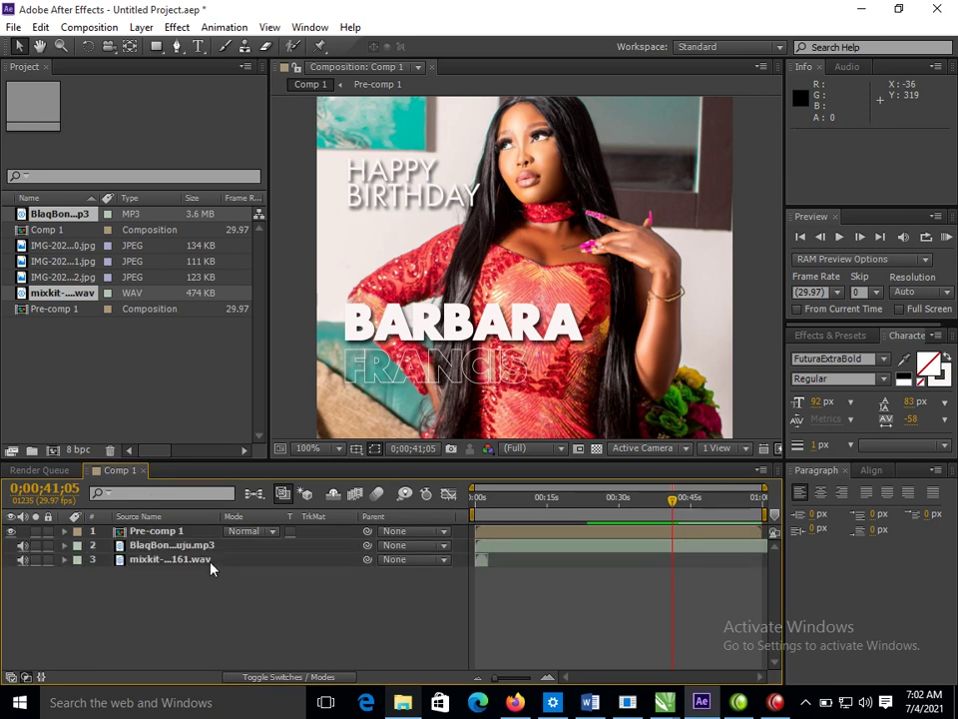
{"action": "left_click", "coordinate": [493, 547]}
{"action": "left_click_drag", "start_coordinate": [155, 547], "coordinate": [161, 579]}
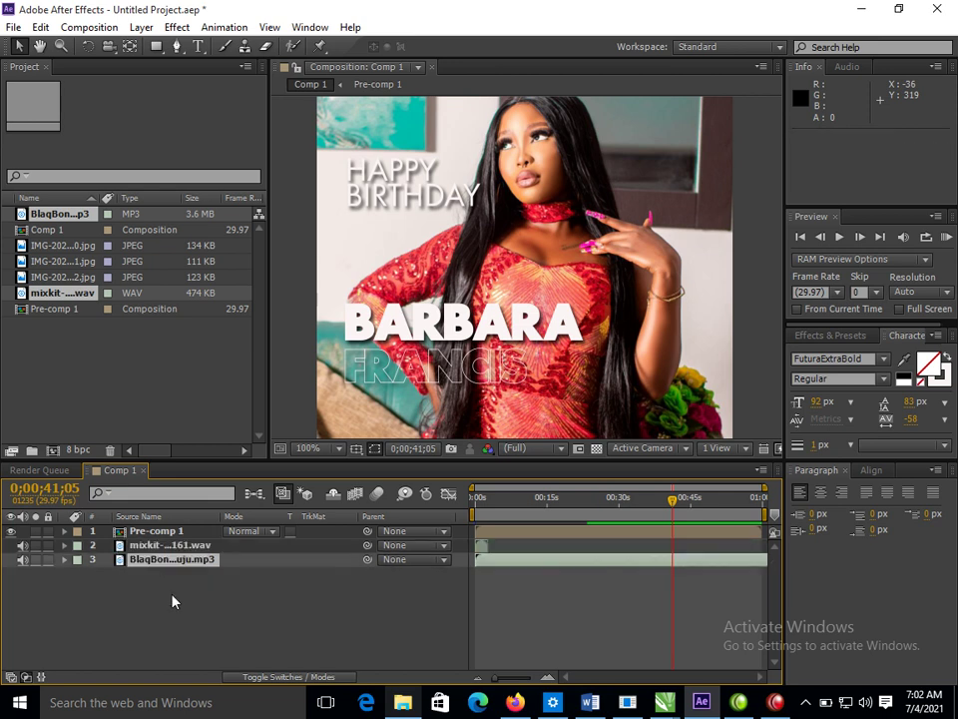
Step: Play an audio-only preview of Comp 1 from the current time forward
{"action": "right_click", "coordinate": [99, 561]}
{"action": "mouse_move", "coordinate": [133, 433]}
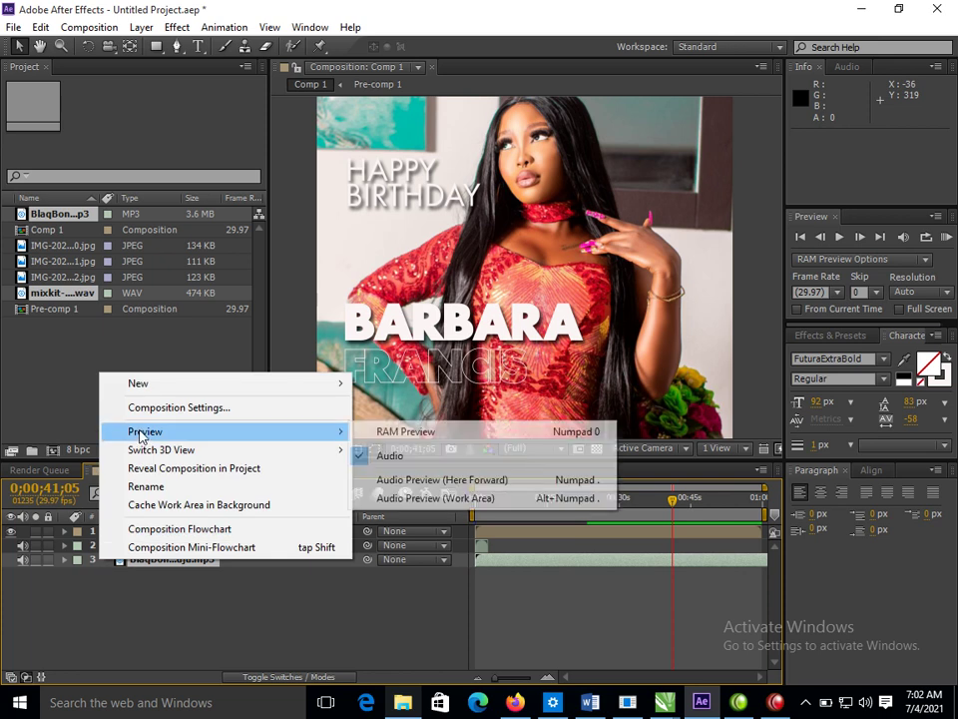
{"action": "left_click", "coordinate": [414, 483]}
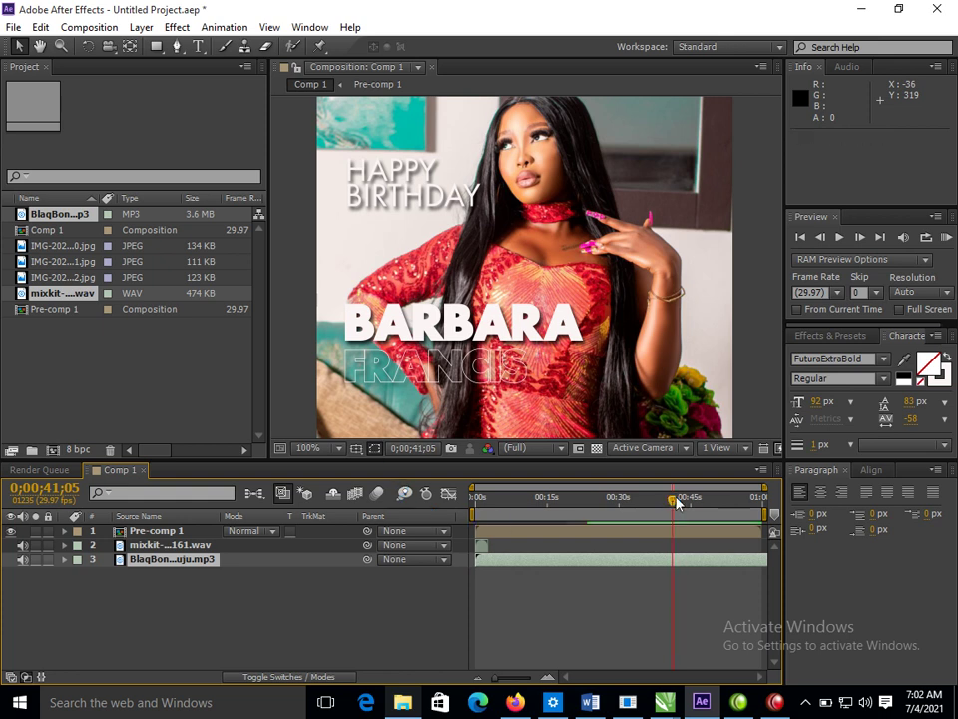
Step: Shift the swoosh sound layer so that it starts at 0;00;04;00, near the text's entrance
{"action": "left_click", "coordinate": [657, 502]}
{"action": "left_click_drag", "start_coordinate": [657, 504], "coordinate": [493, 540]}
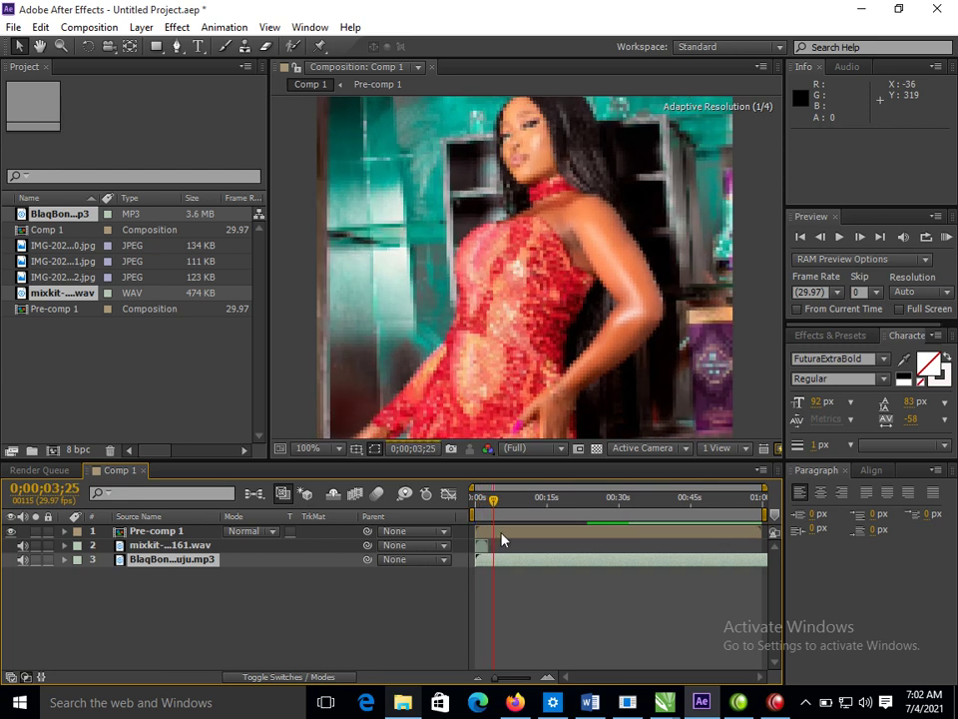
{"action": "mouse_move", "coordinate": [504, 539]}
{"action": "left_mouse_down"}
{"action": "mouse_move", "coordinate": [487, 549]}
{"action": "mouse_move", "coordinate": [500, 548]}
{"action": "left_mouse_up"}
{"action": "left_click", "coordinate": [482, 546]}
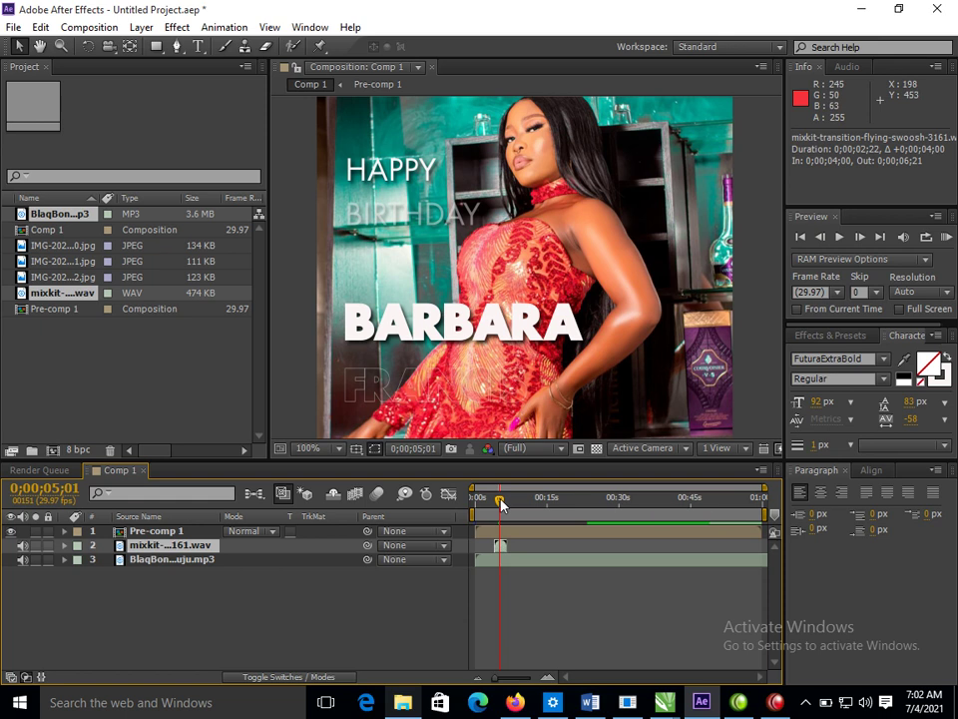
Step: Reveal the song layer's Audio Levels and waveform, and start keyframing Audio Levels at 0;00;52;19
{"action": "left_click_drag", "start_coordinate": [501, 505], "coordinate": [679, 547]}
{"action": "left_click", "coordinate": [567, 499]}
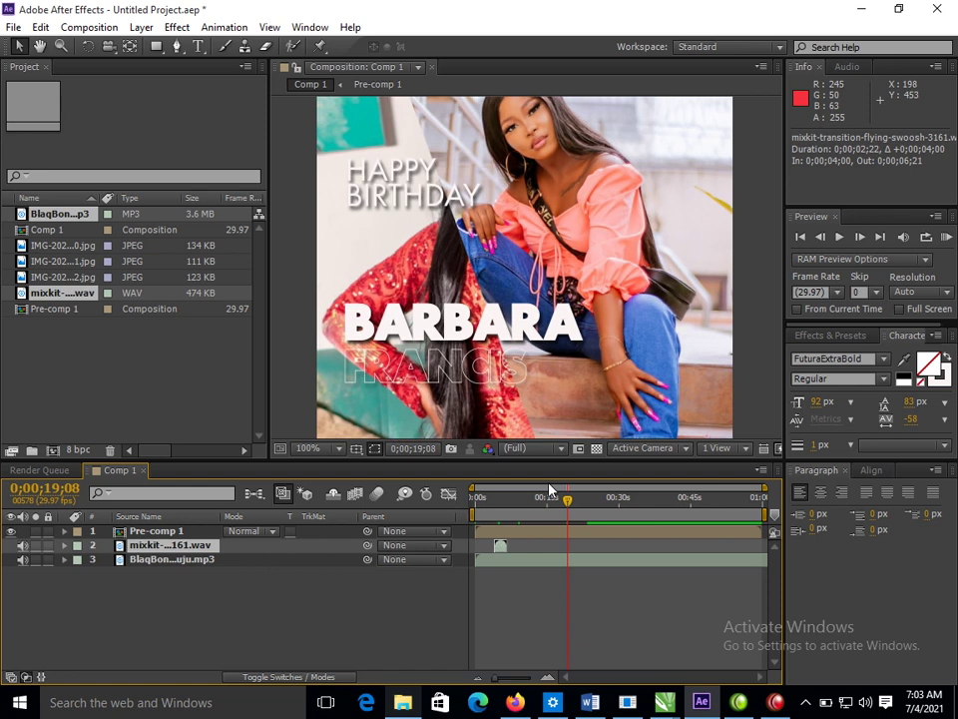
{"action": "left_click_drag", "start_coordinate": [577, 507], "coordinate": [727, 541]}
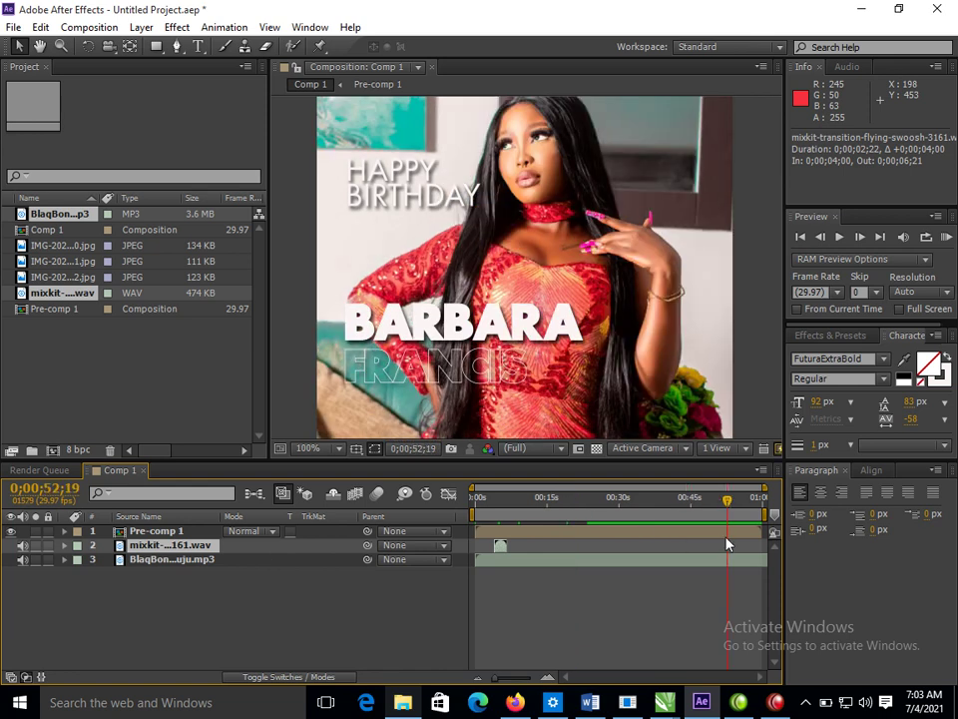
{"action": "left_click", "coordinate": [64, 560]}
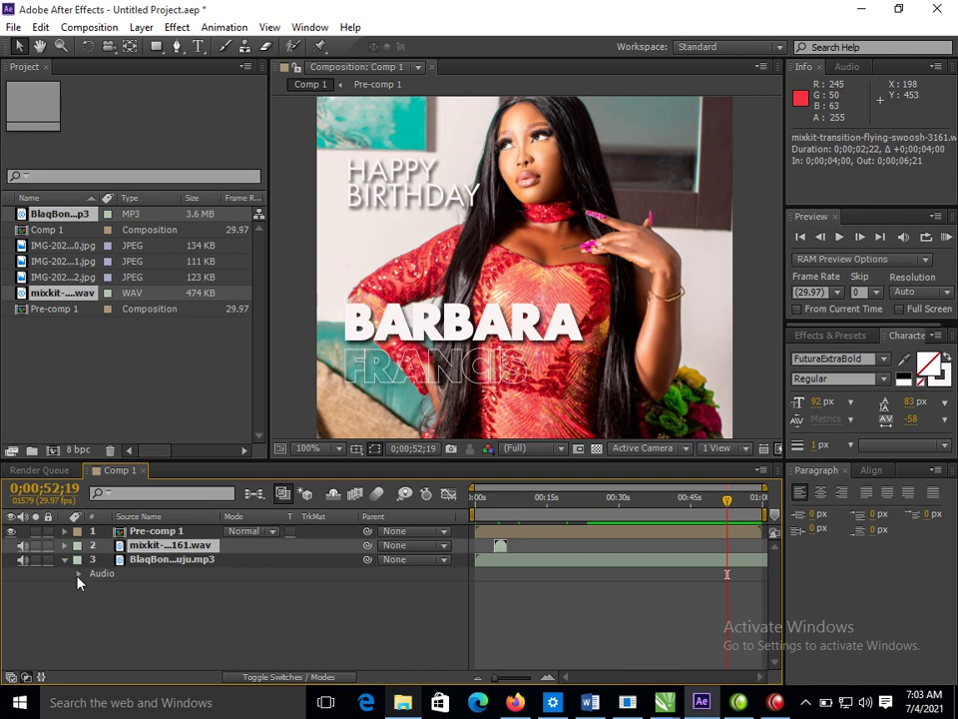
{"action": "left_click", "coordinate": [78, 574]}
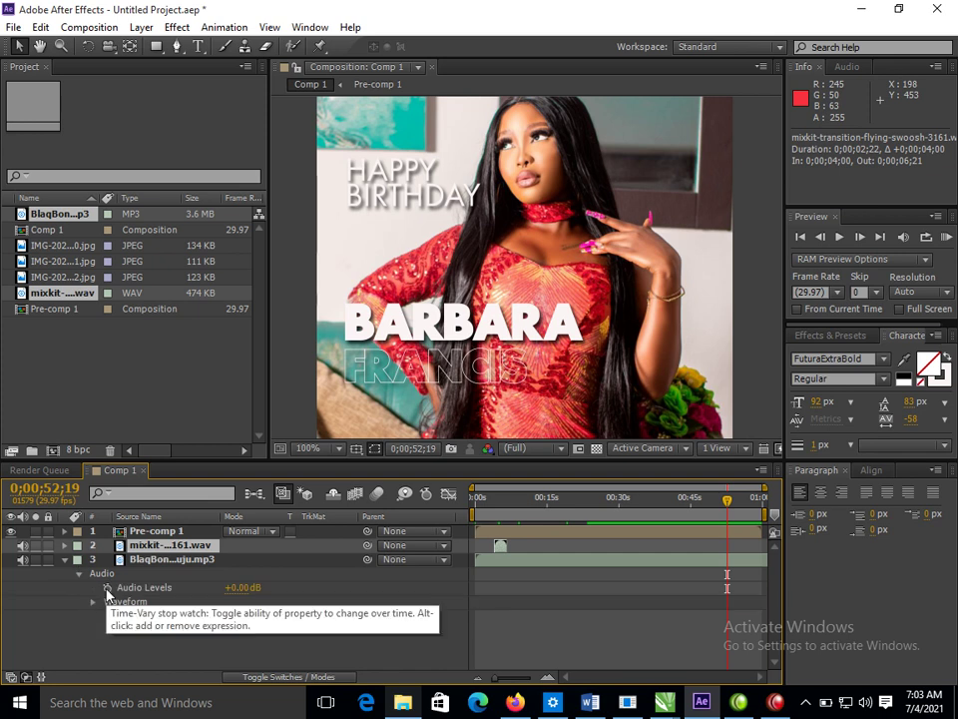
{"action": "left_click", "coordinate": [92, 602]}
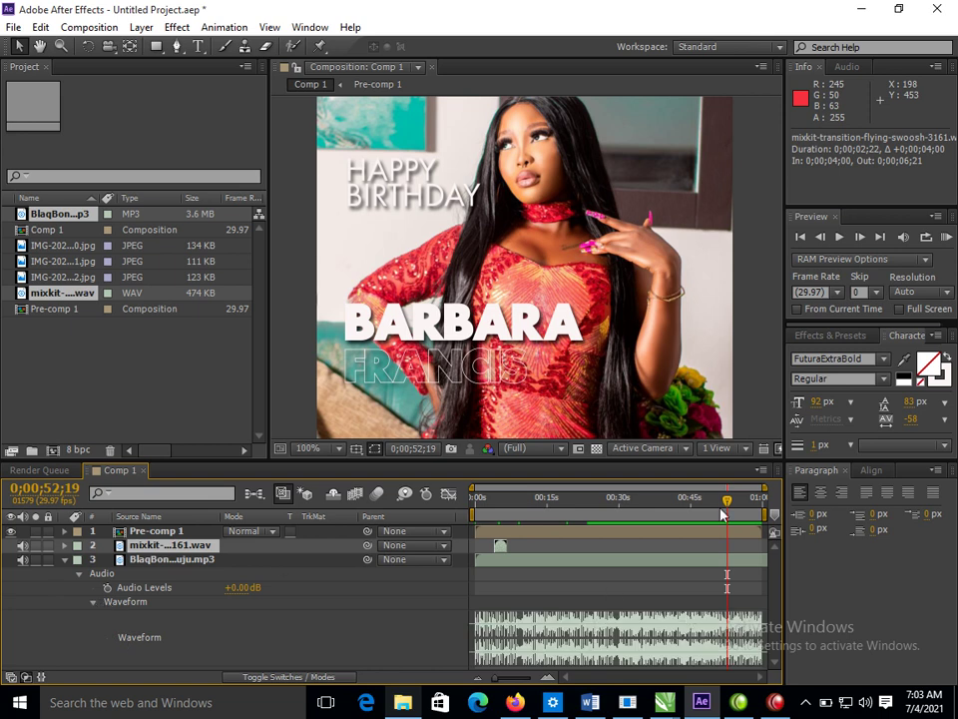
{"action": "left_click", "coordinate": [108, 588]}
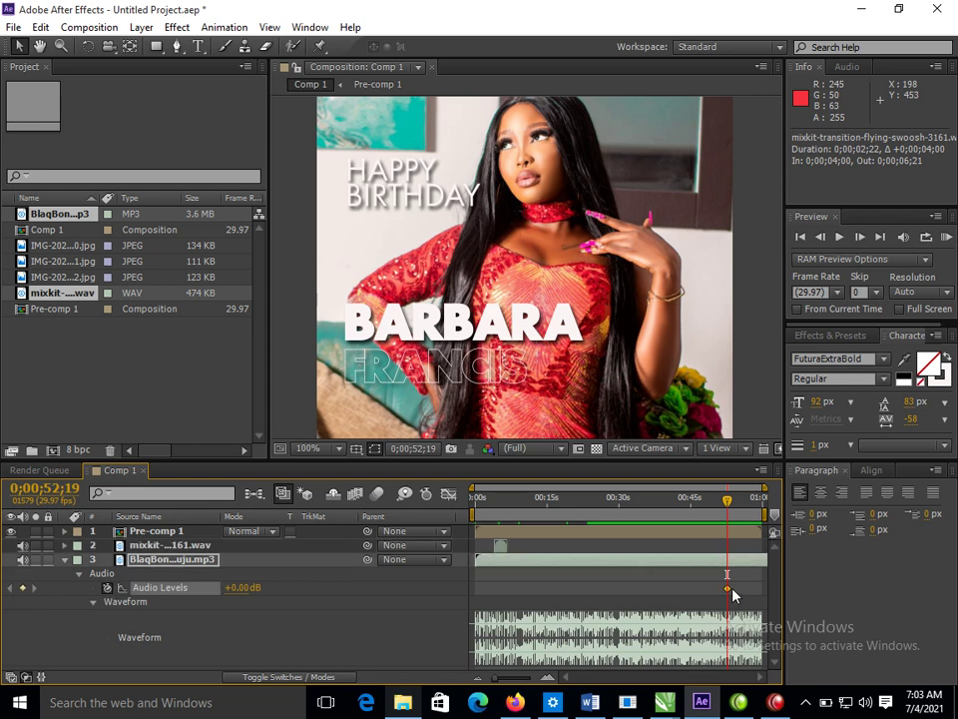
Step: Fade out the song with a -47 dB Audio Levels keyframe at 0;00;59;12 and apply Easy Ease to it
{"action": "left_click_drag", "start_coordinate": [734, 513], "coordinate": [764, 529]}
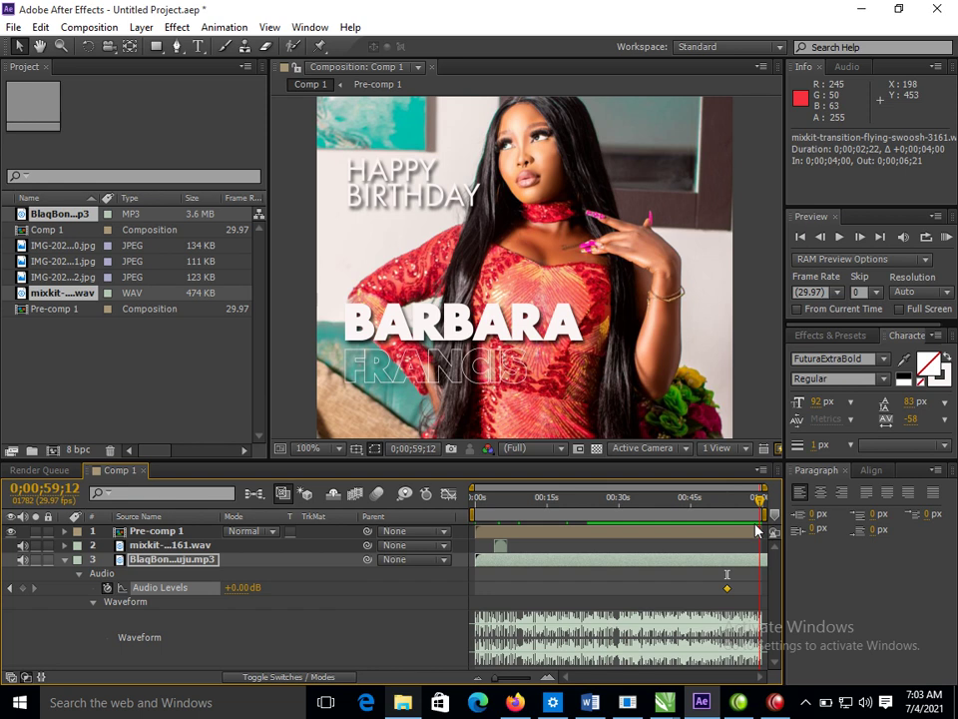
{"action": "left_click_drag", "start_coordinate": [243, 588], "coordinate": [58, 584]}
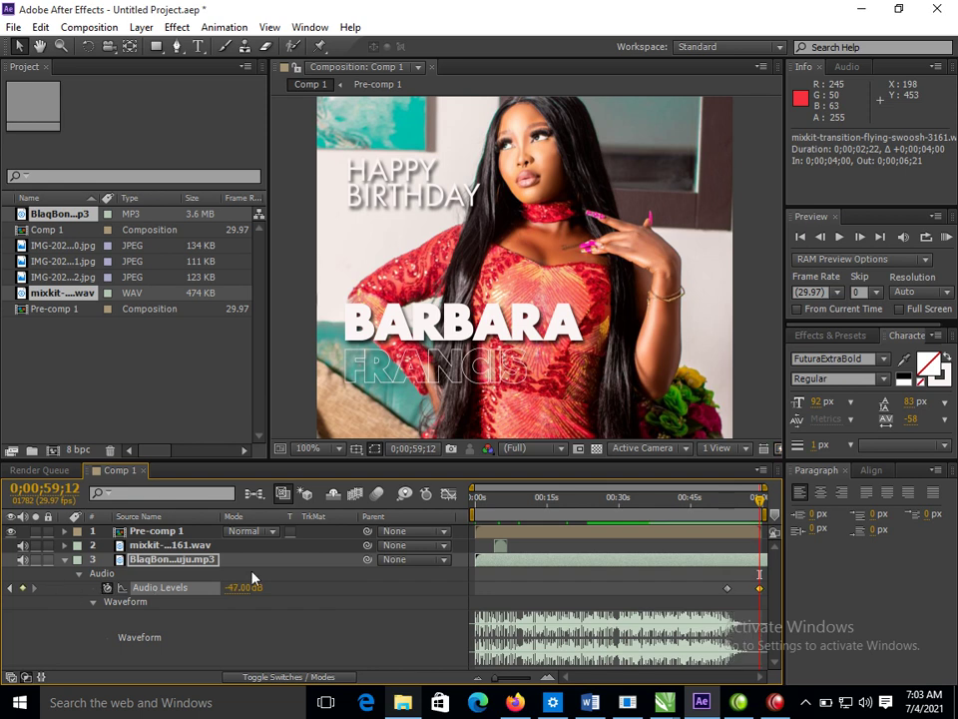
{"action": "right_click", "coordinate": [760, 587]}
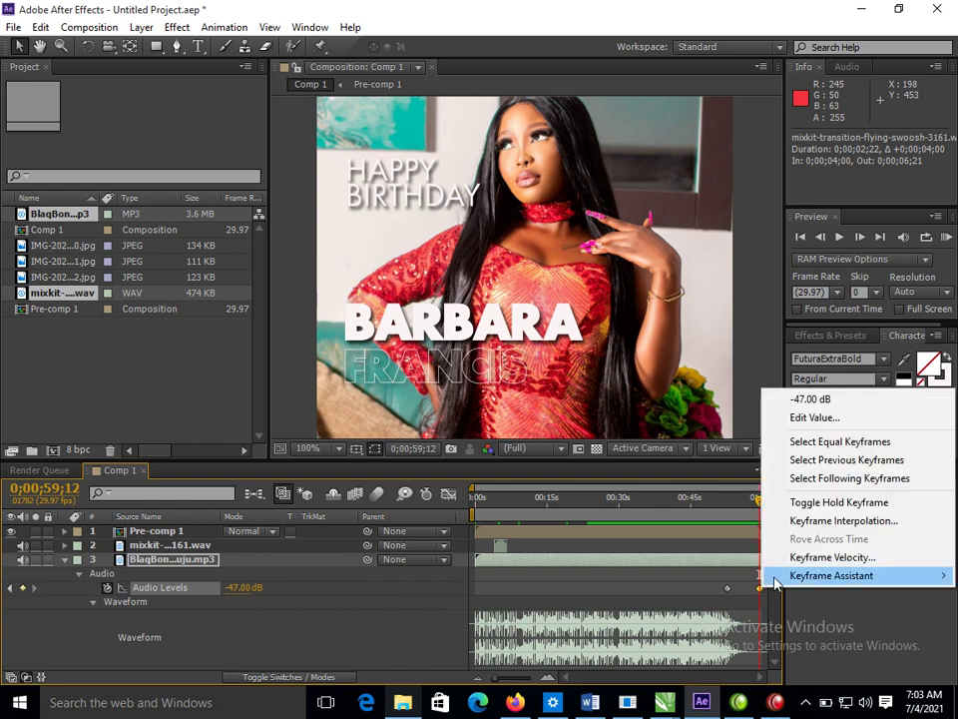
{"action": "mouse_move", "coordinate": [827, 576]}
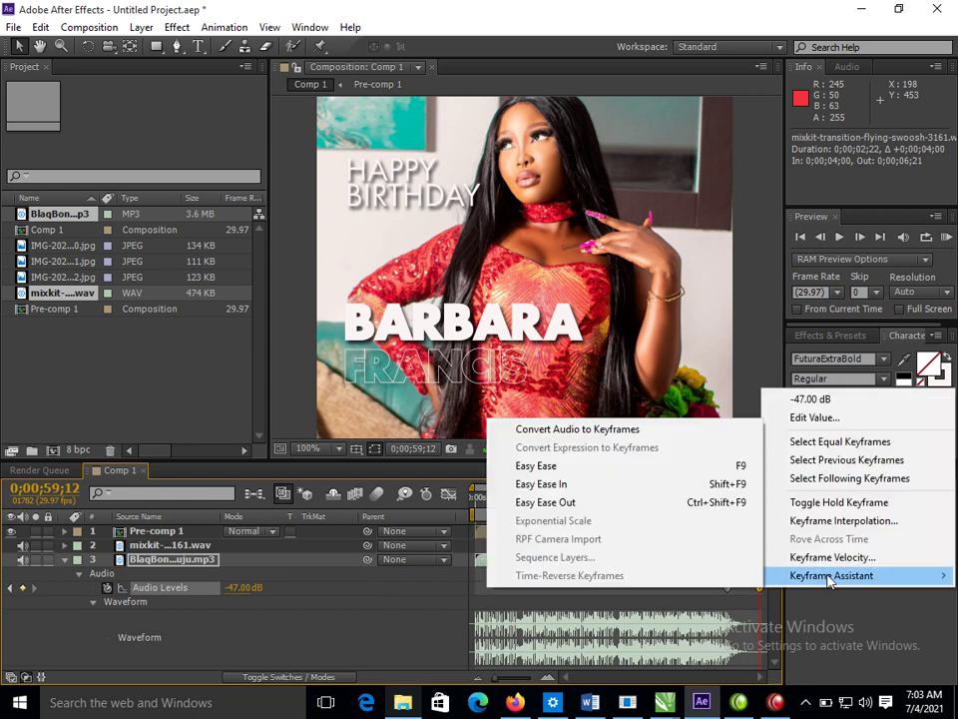
{"action": "left_click", "coordinate": [542, 466]}
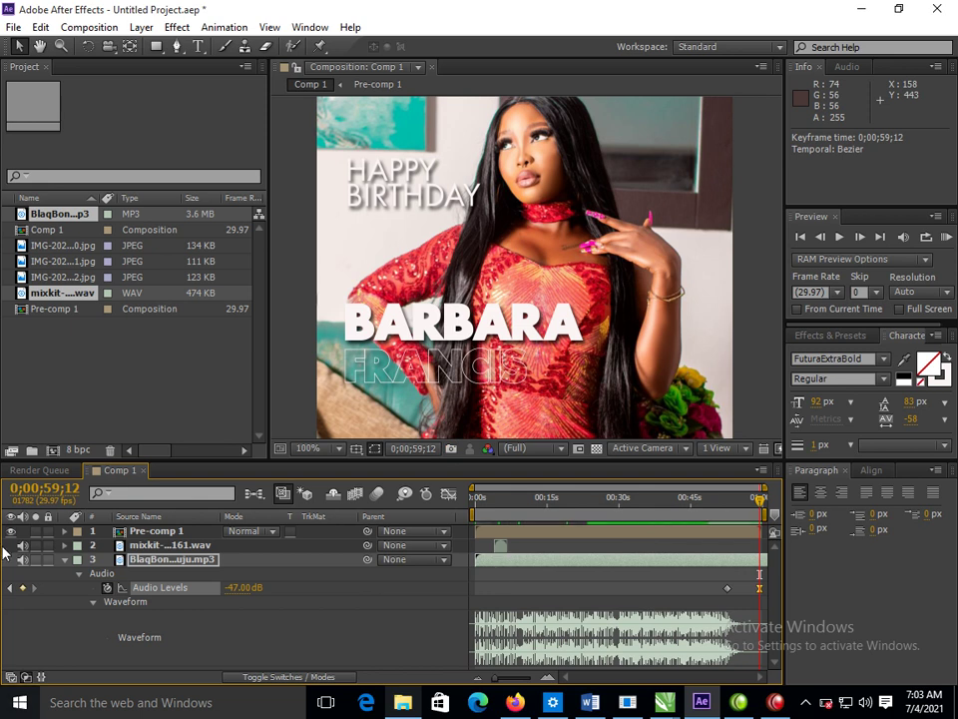
Step: Collapse the song layer, add Comp 1 to the render queue, and open its output module settings
{"action": "left_click", "coordinate": [185, 494]}
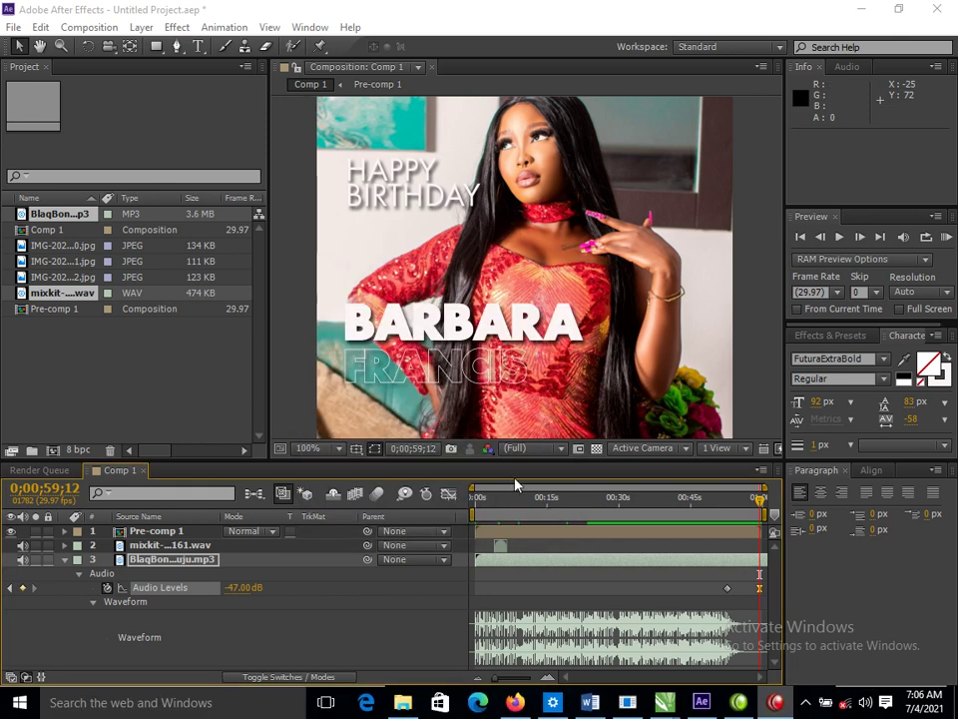
{"action": "left_click", "coordinate": [371, 626]}
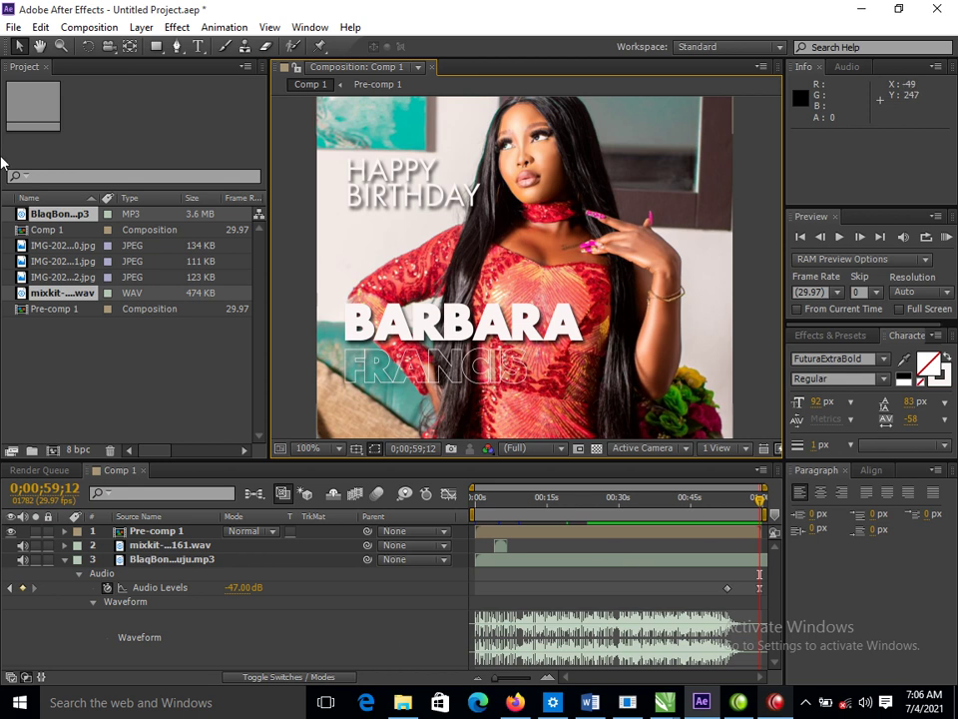
{"action": "left_click", "coordinate": [68, 566]}
{"action": "left_click_drag", "start_coordinate": [66, 614], "coordinate": [209, 531]}
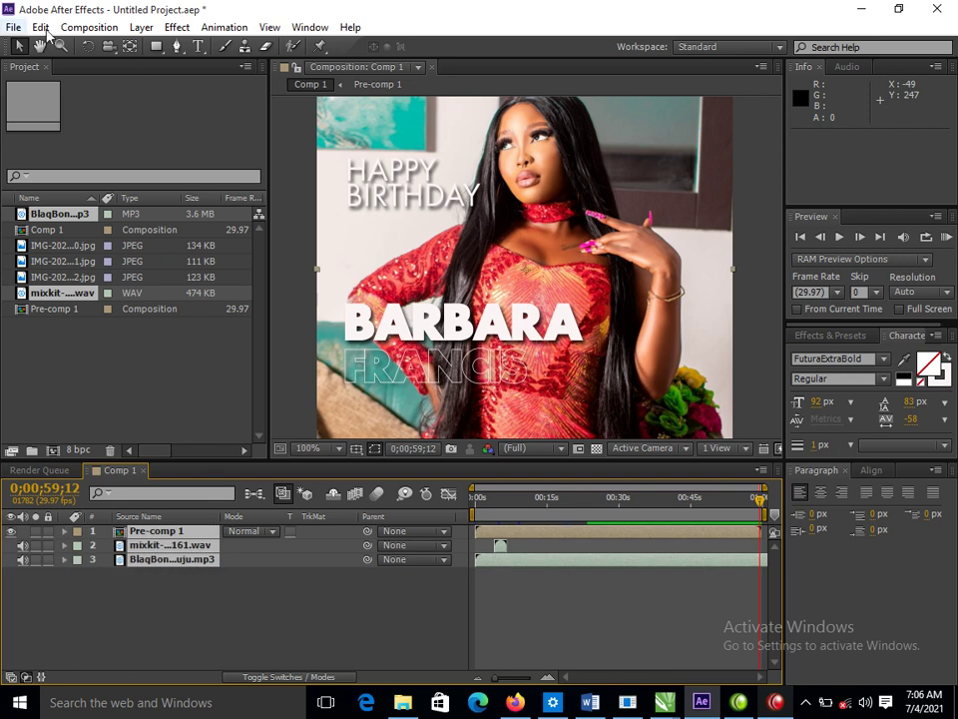
{"action": "left_click", "coordinate": [46, 31]}
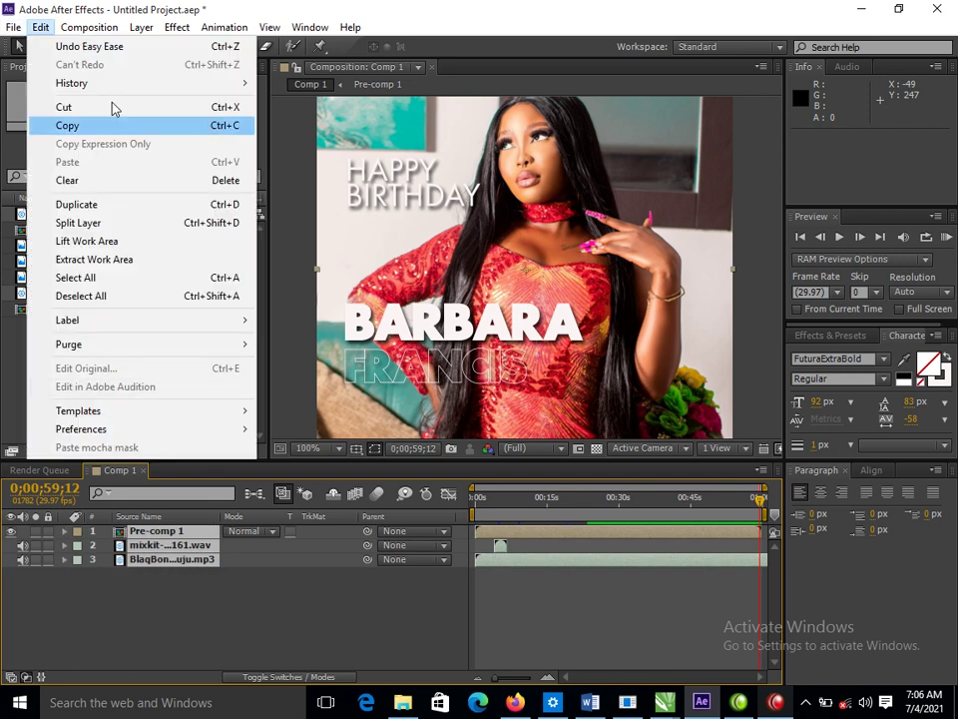
{"action": "left_click", "coordinate": [89, 27]}
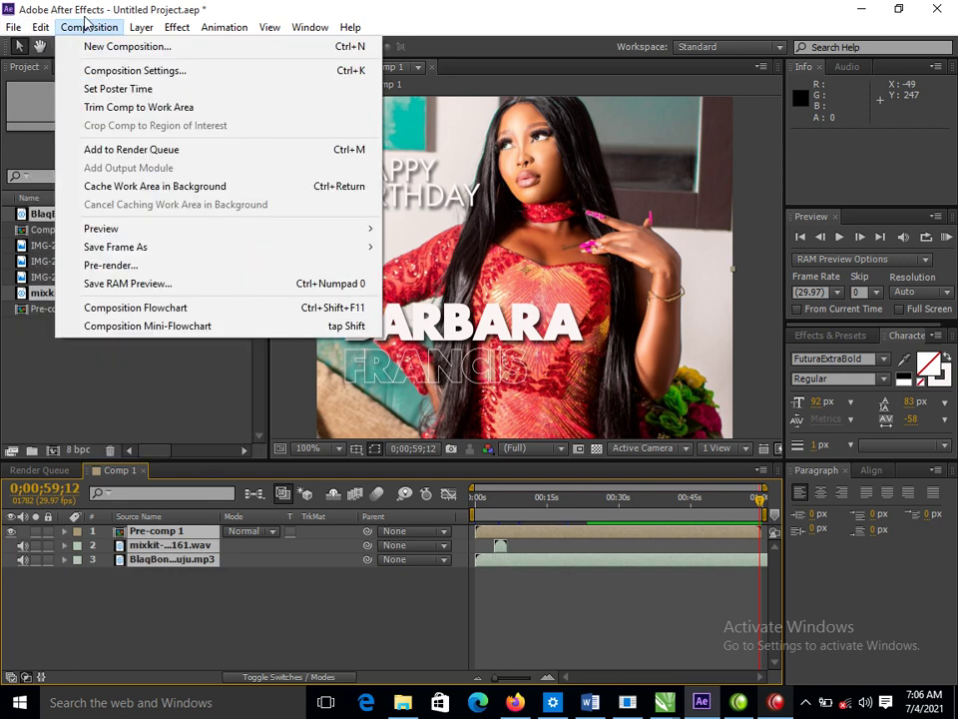
{"action": "left_click", "coordinate": [141, 152]}
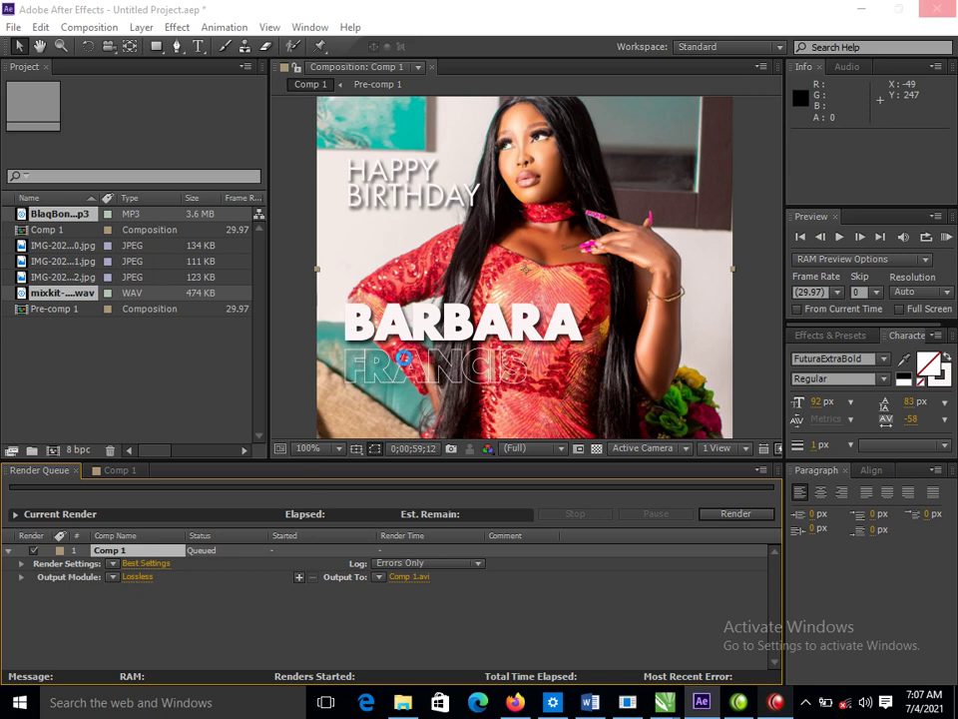
{"action": "left_click", "coordinate": [779, 705]}
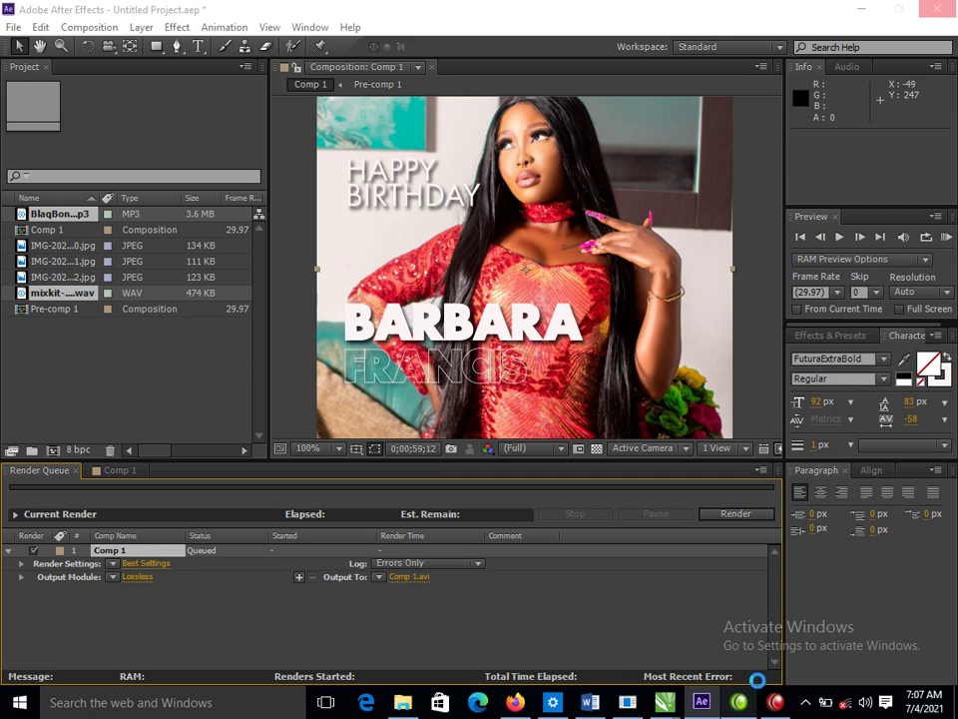
{"action": "left_click", "coordinate": [769, 703]}
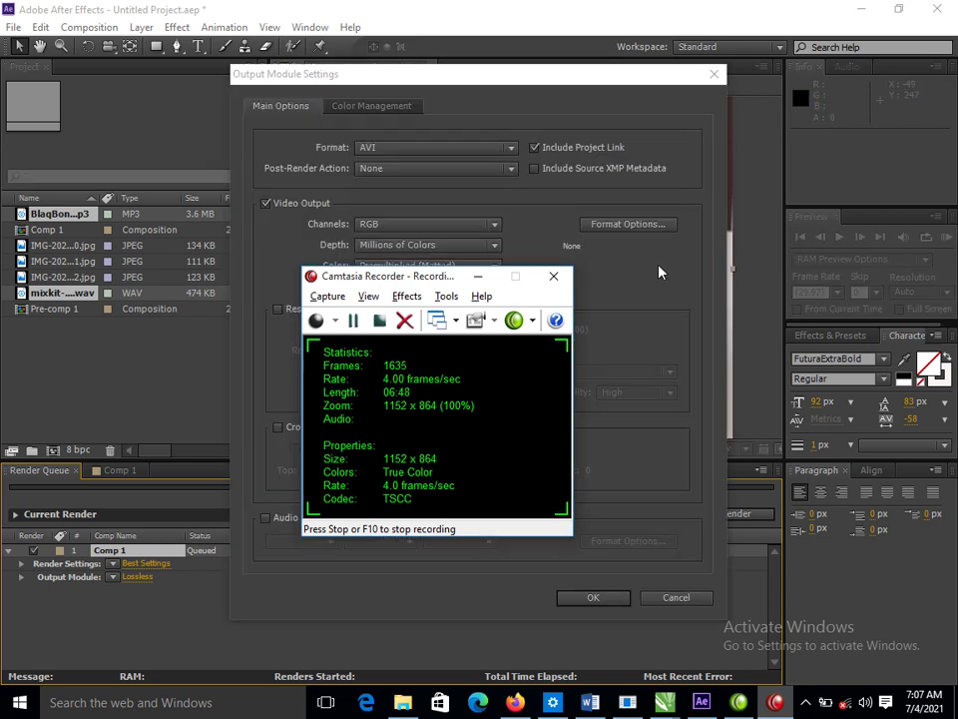
{"action": "left_click", "coordinate": [625, 288]}
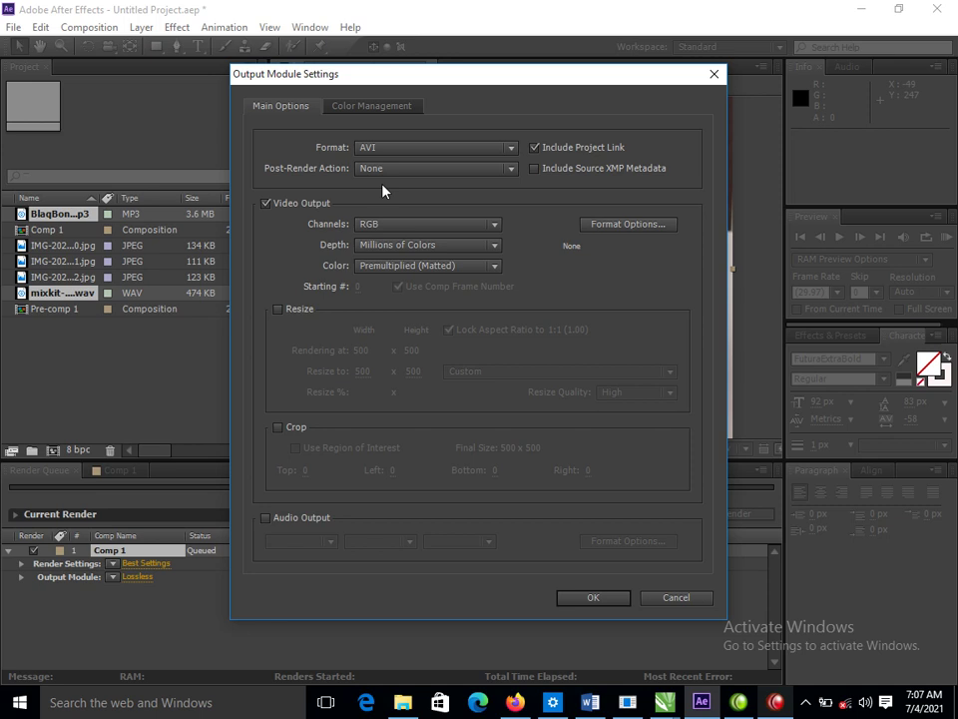
Step: Set the output module format to H.264, enable audio output, and accept the output module settings
{"action": "left_click", "coordinate": [513, 148]}
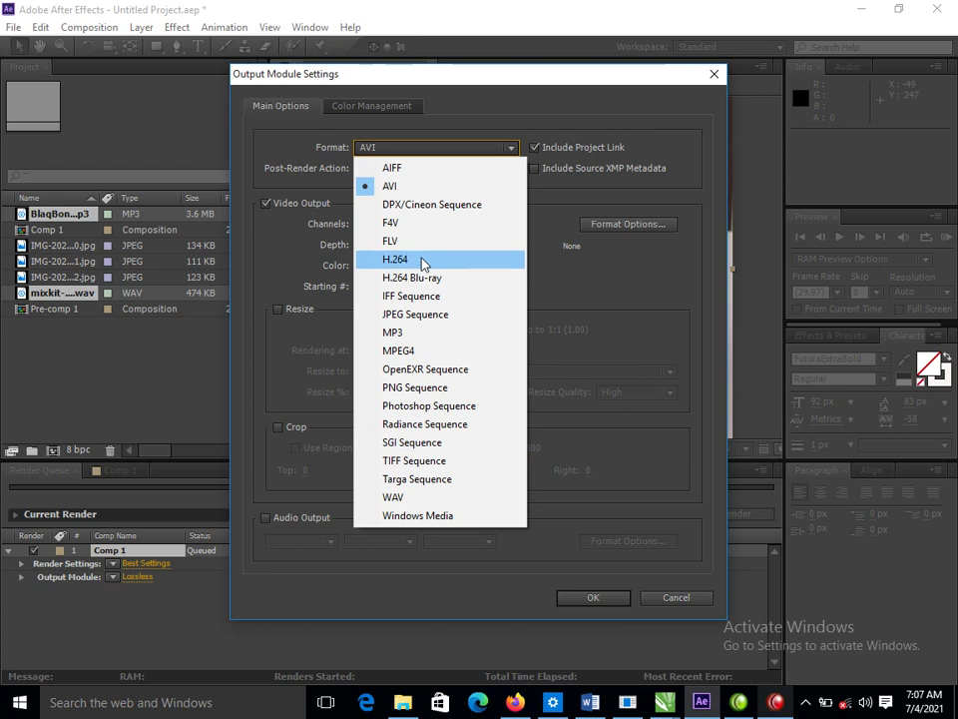
{"action": "key", "text": "Escape"}
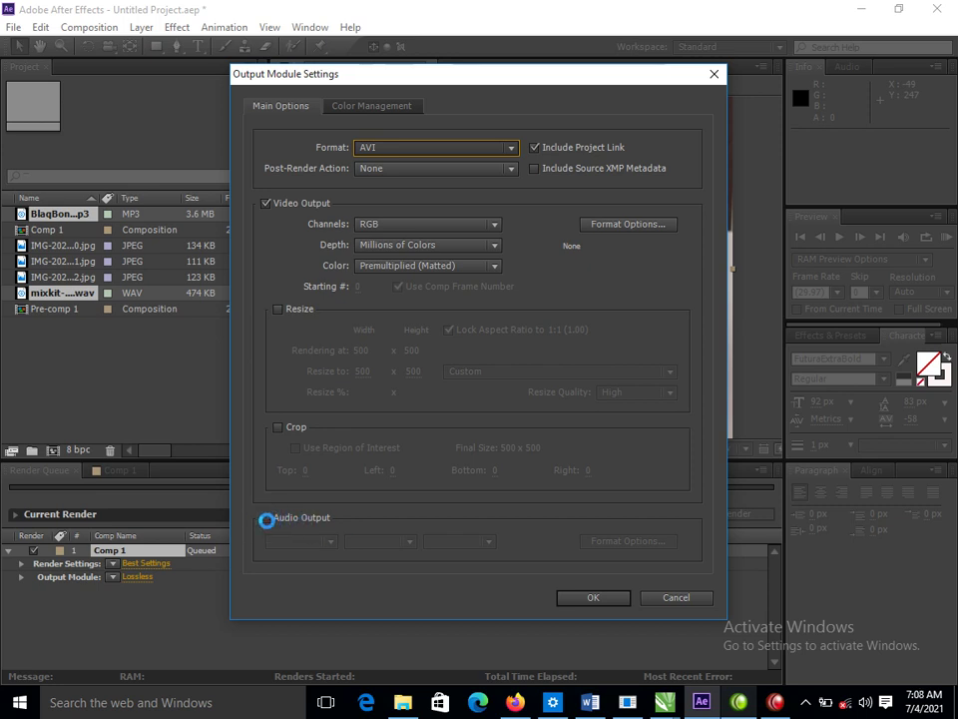
{"action": "left_click", "coordinate": [263, 519]}
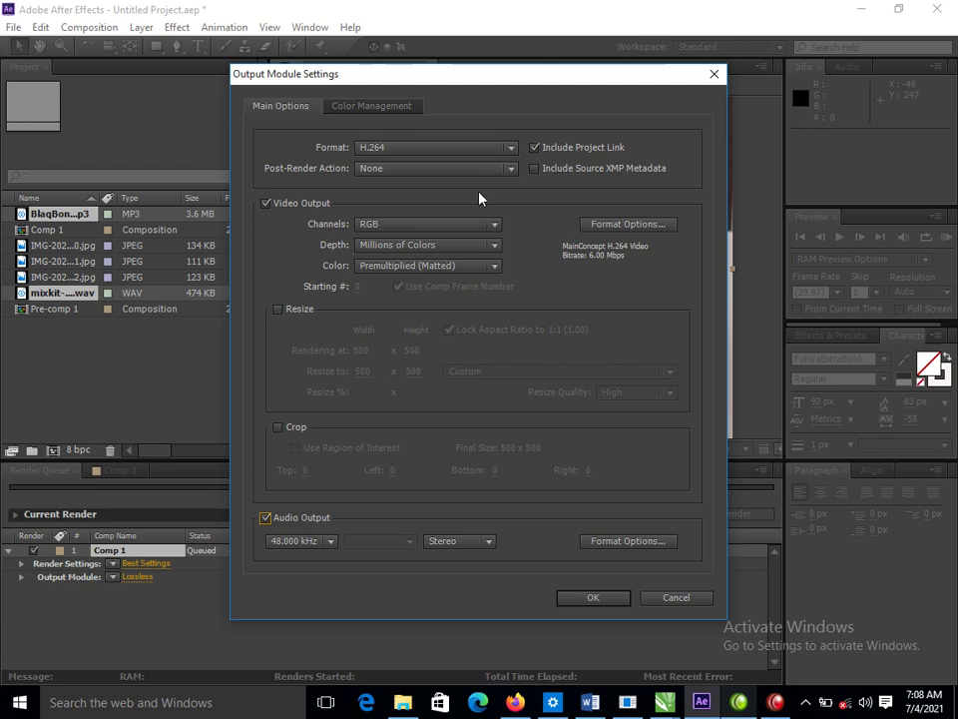
{"action": "left_click", "coordinate": [517, 152]}
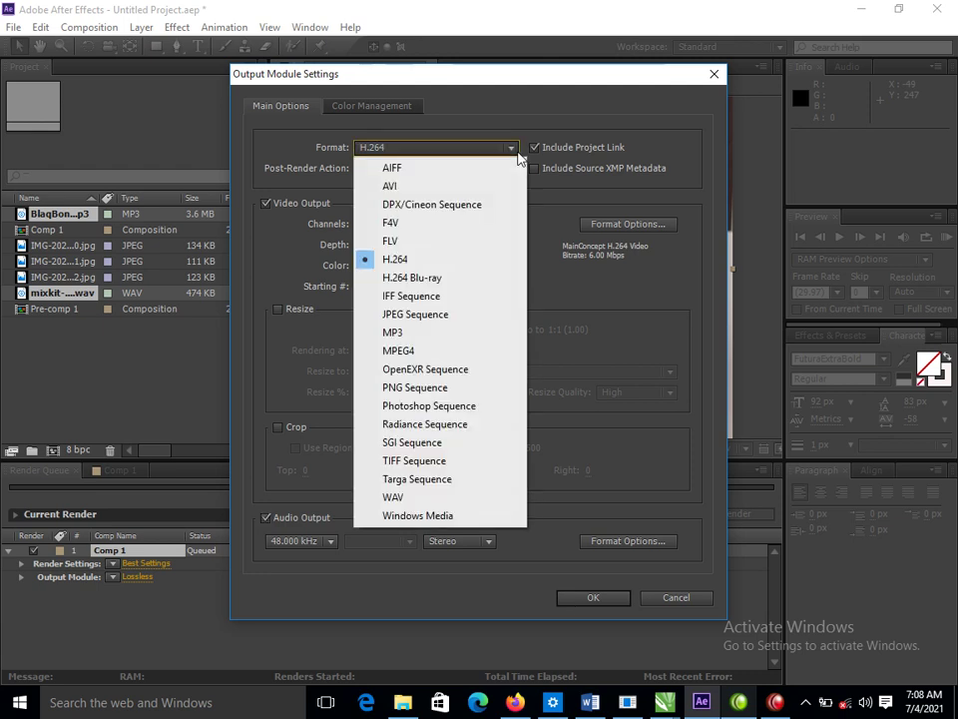
{"action": "left_click", "coordinate": [425, 259]}
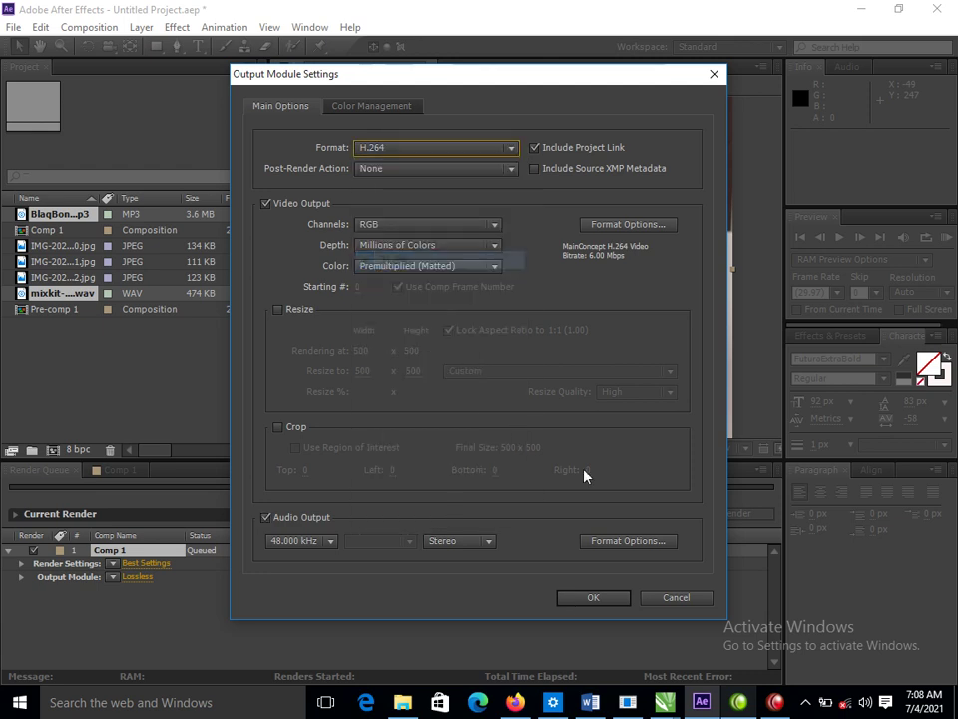
{"action": "left_click", "coordinate": [593, 597]}
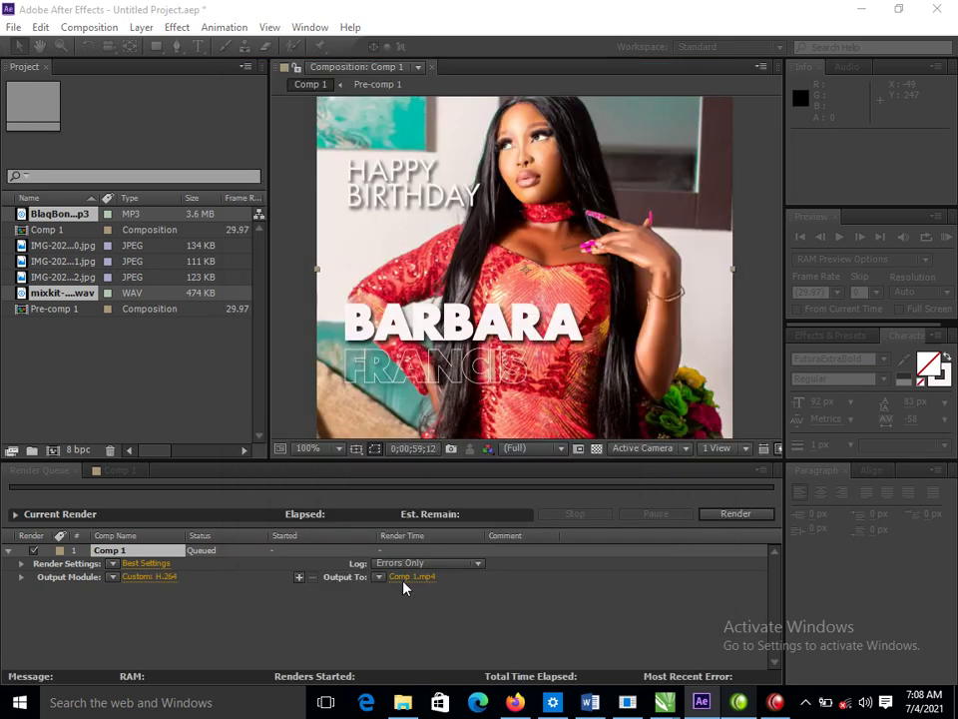
Step: Name the output movie birthday on the Desktop and start rendering Comp 1
{"action": "left_click", "coordinate": [403, 580]}
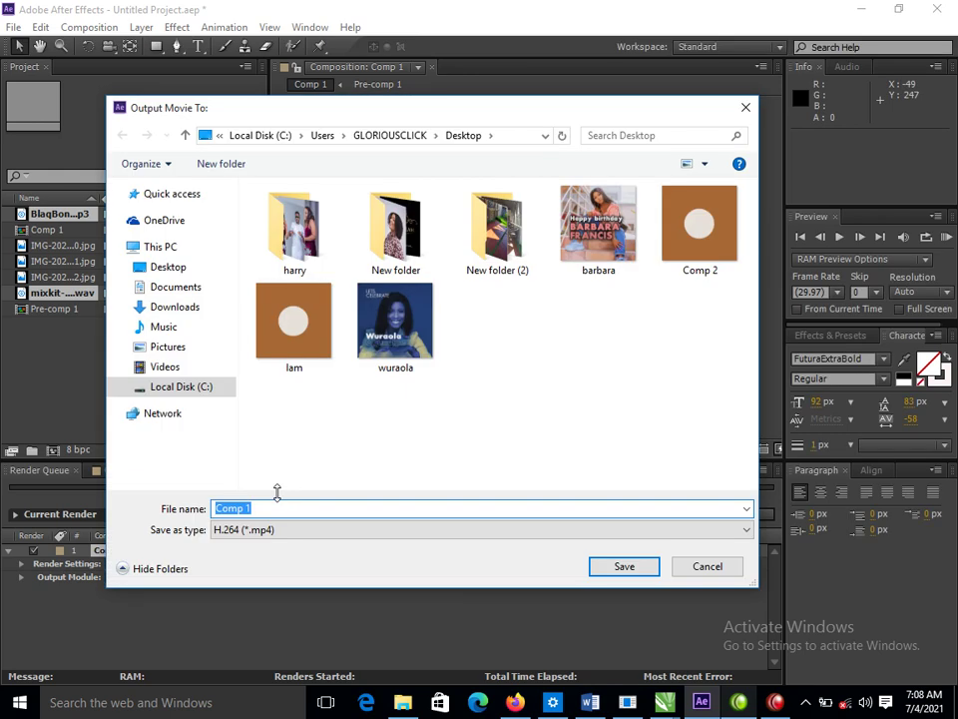
{"action": "type", "text": "bir"}
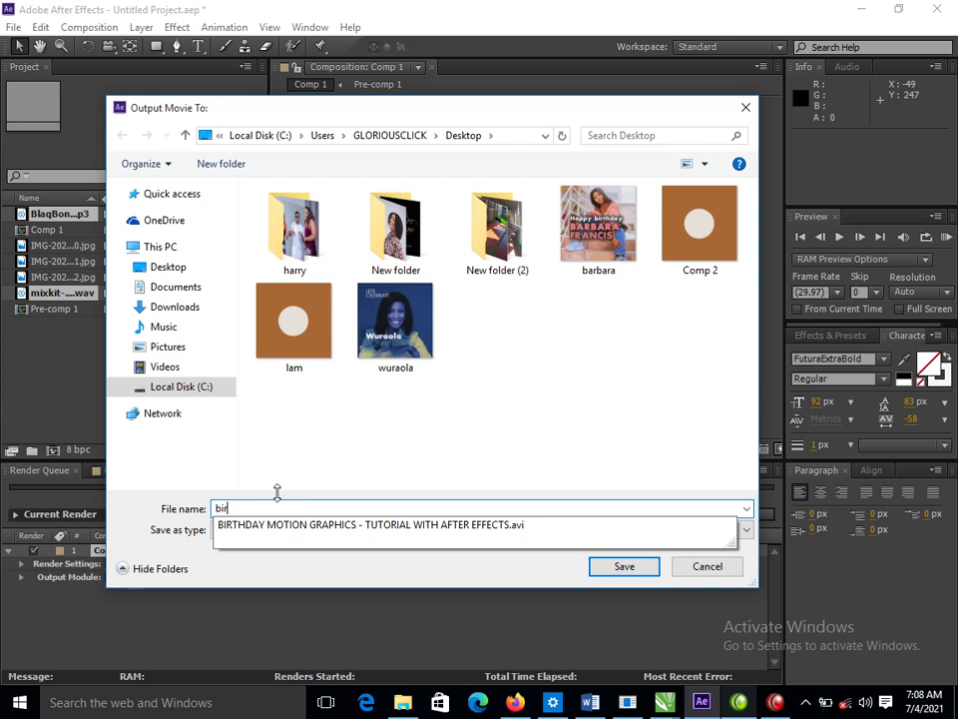
{"action": "type", "text": "thday"}
{"action": "left_click", "coordinate": [440, 584]}
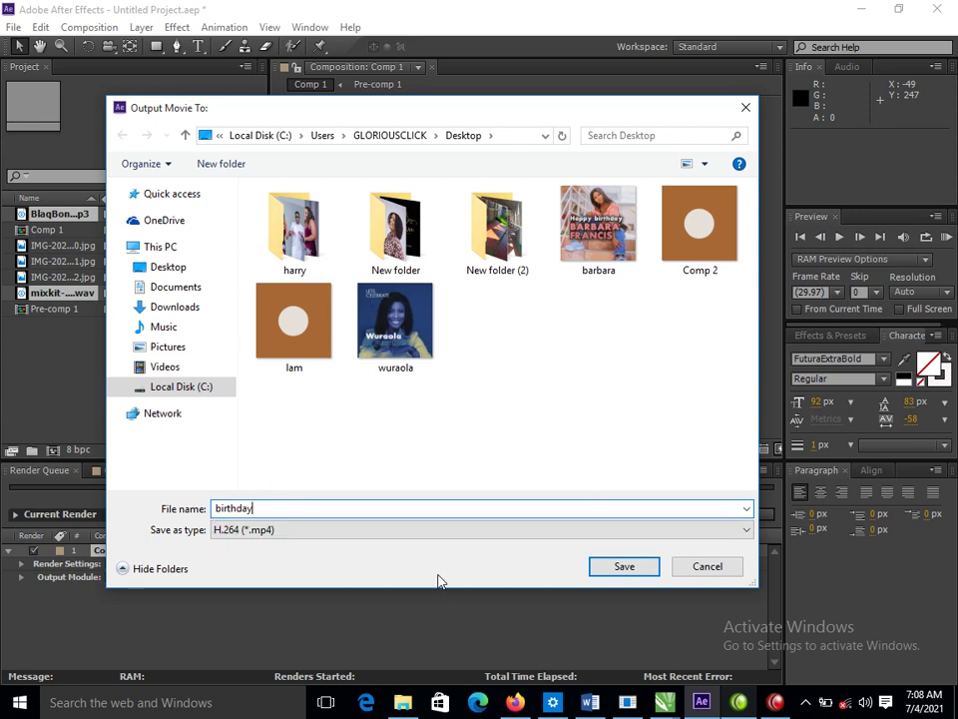
{"action": "left_click", "coordinate": [625, 569]}
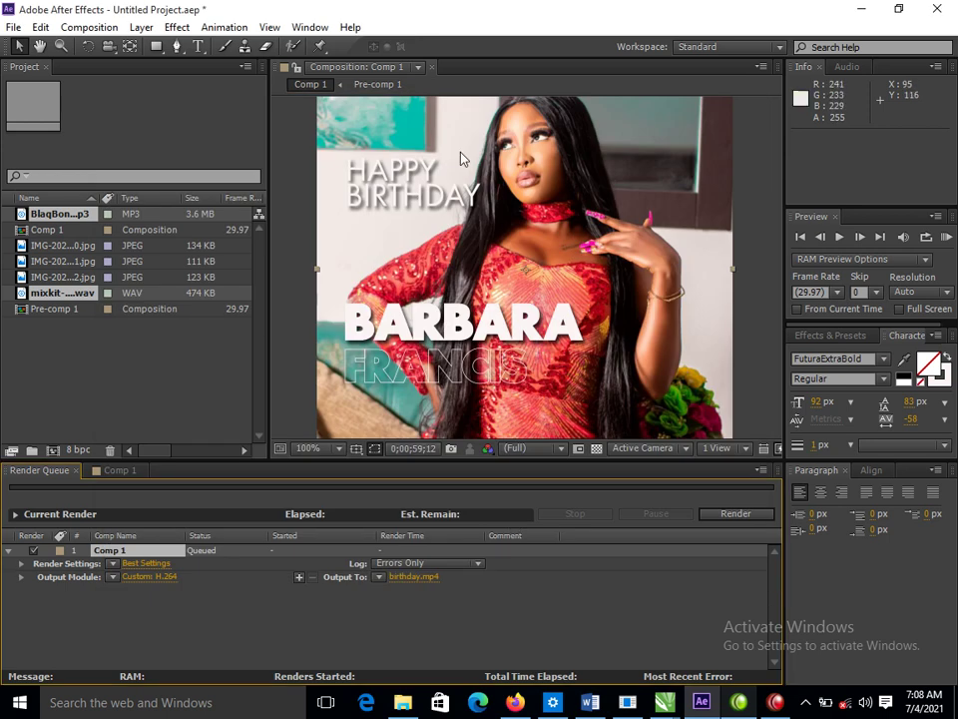
{"action": "left_click", "coordinate": [739, 515]}
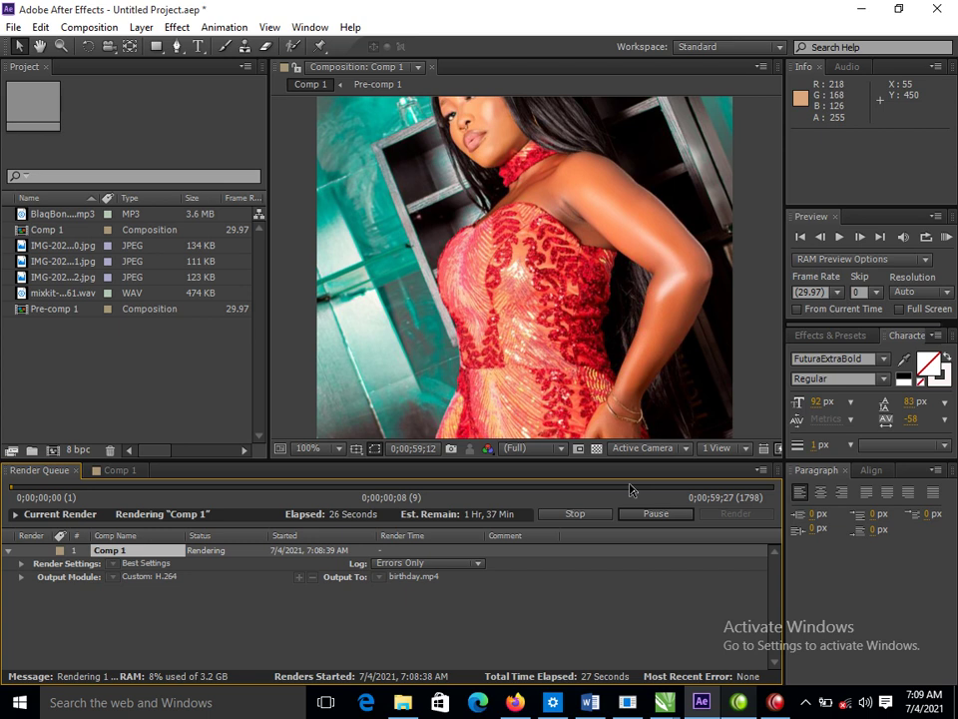
{"action": "mouse_move", "coordinate": [776, 709]}
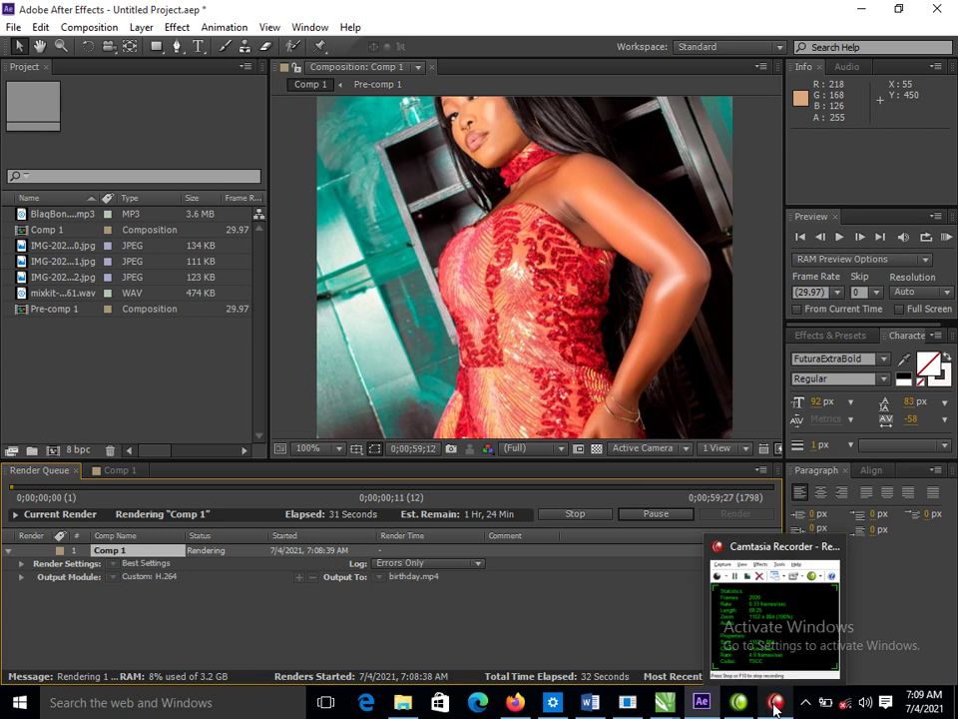